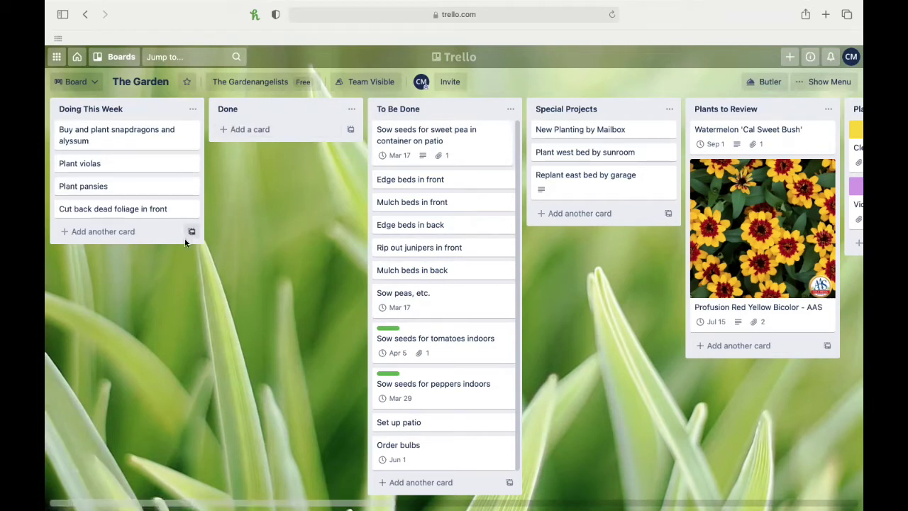
- Move Plant violas and Plant pansies to Done and give pansies the description 'complete on March 9th'
left_click_drag(146, 168, 302, 126)
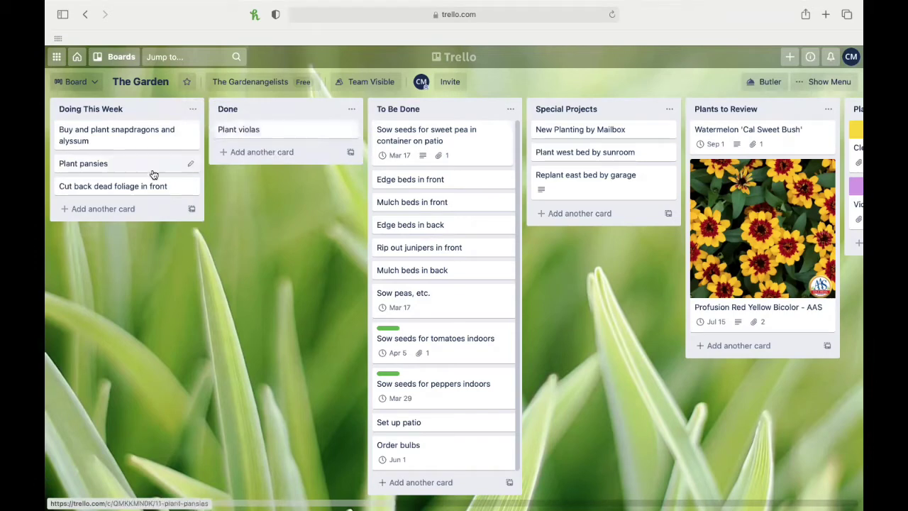
left_click_drag(151, 173, 308, 156)
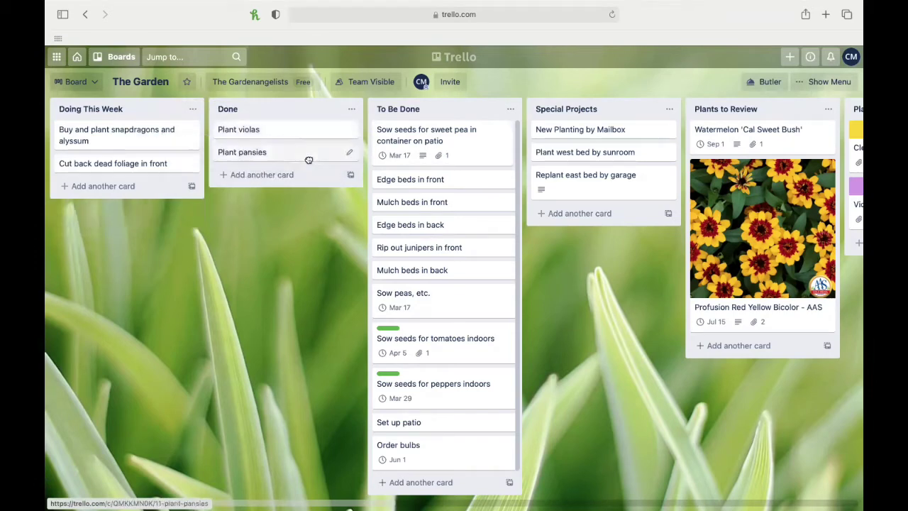
left_click(292, 157)
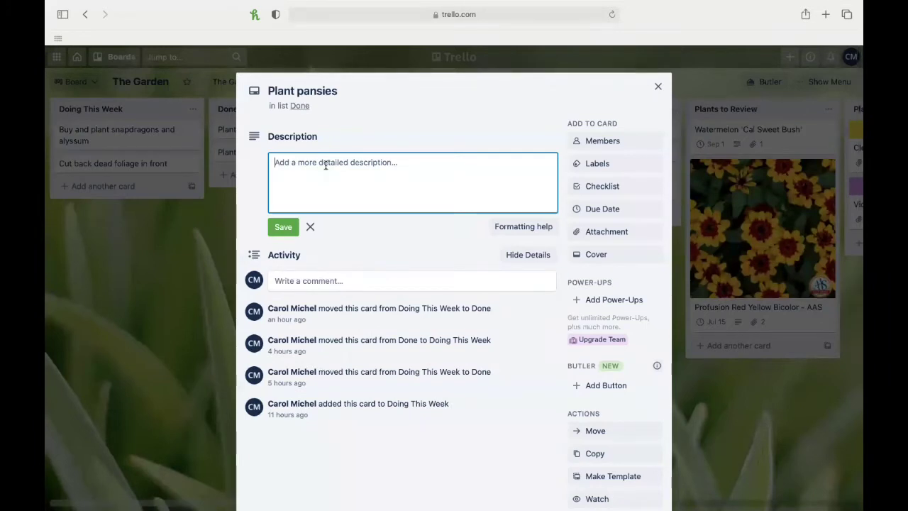
type("complete")
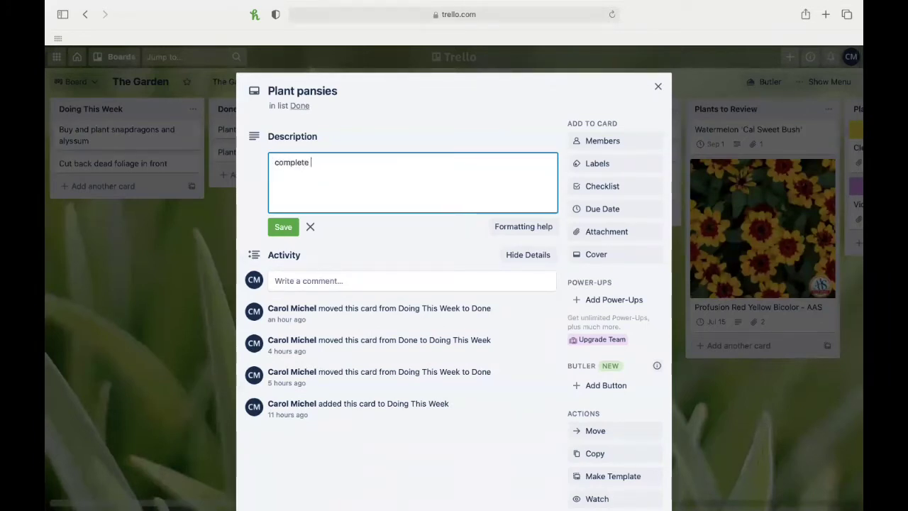
type(" on March 9th")
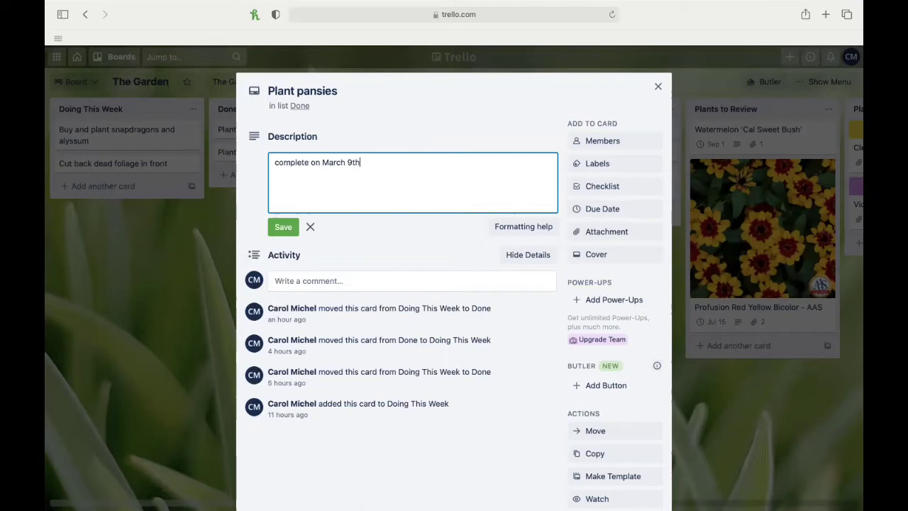
left_click(278, 228)
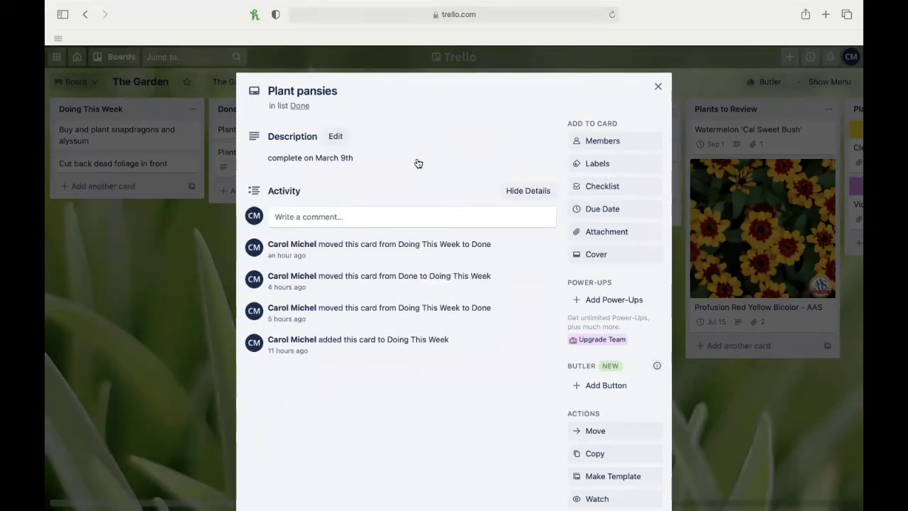
left_click(658, 87)
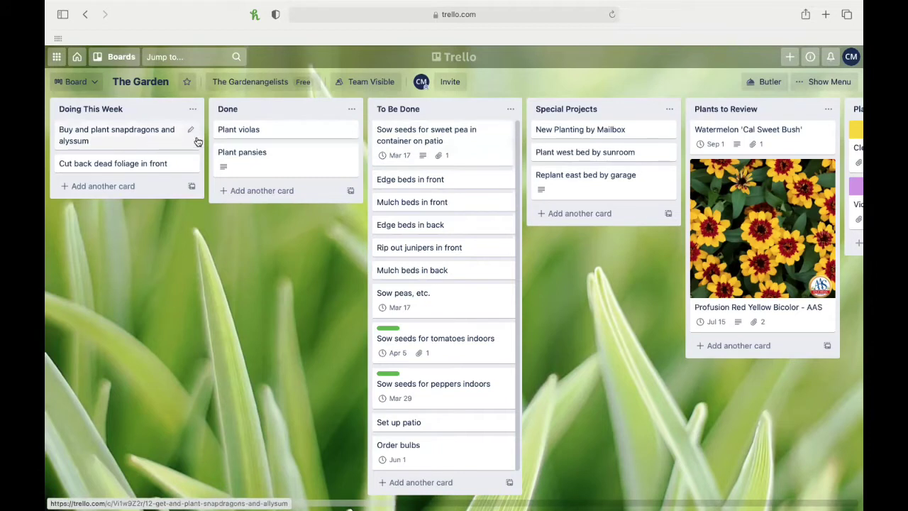
- Drop the sweet pea sowing card into Done with a Mar 10 due date marked complete
left_click_drag(441, 136, 290, 190)
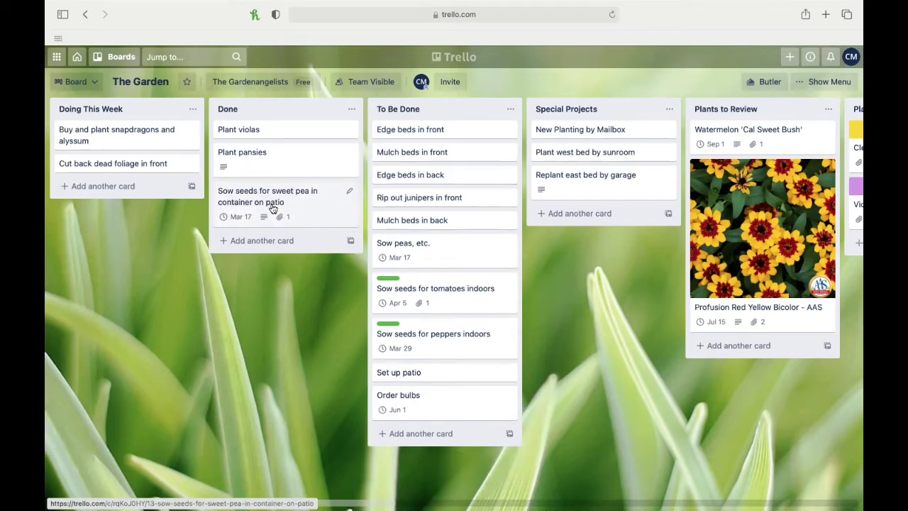
left_click(271, 204)
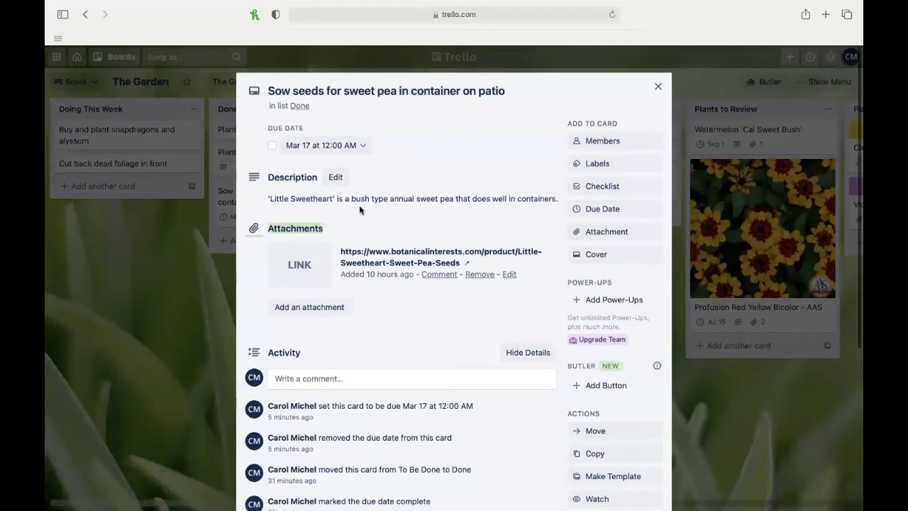
left_click(297, 145)
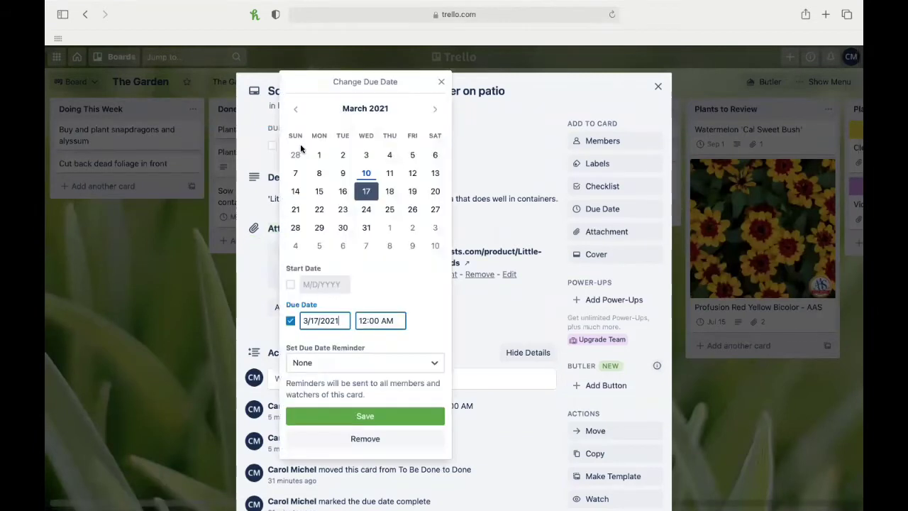
left_click(365, 173)
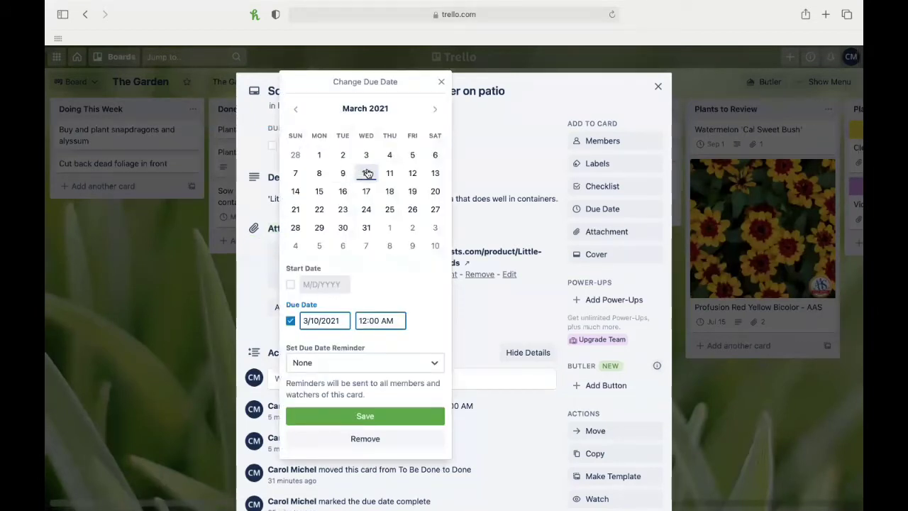
left_click(341, 416)
left_click(273, 145)
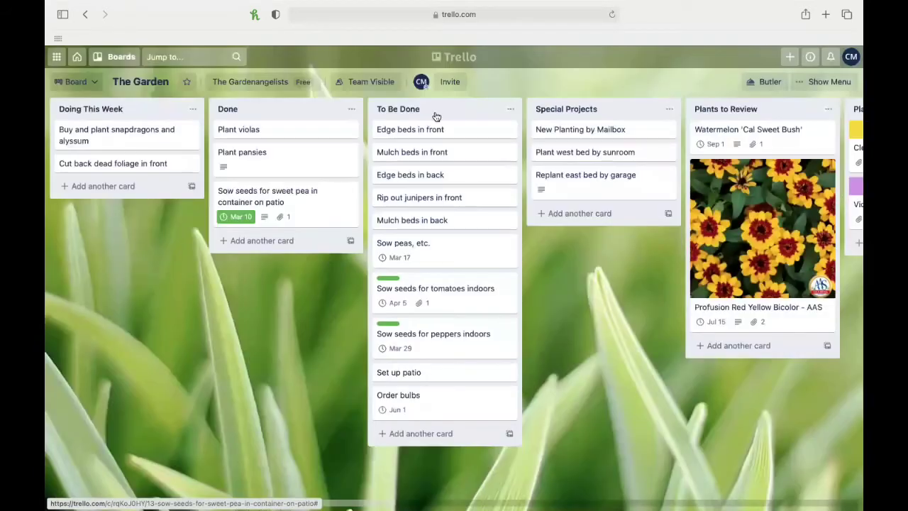
left_click(659, 87)
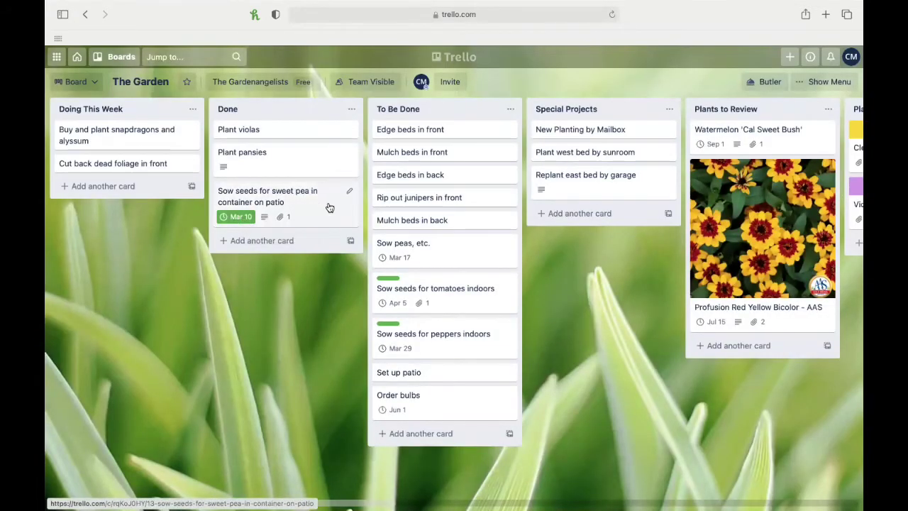
- Scroll the board right to show the Plants I Want to Grow and 2021 Vegetable Garden lists
scroll(600, 331, "right", 5)
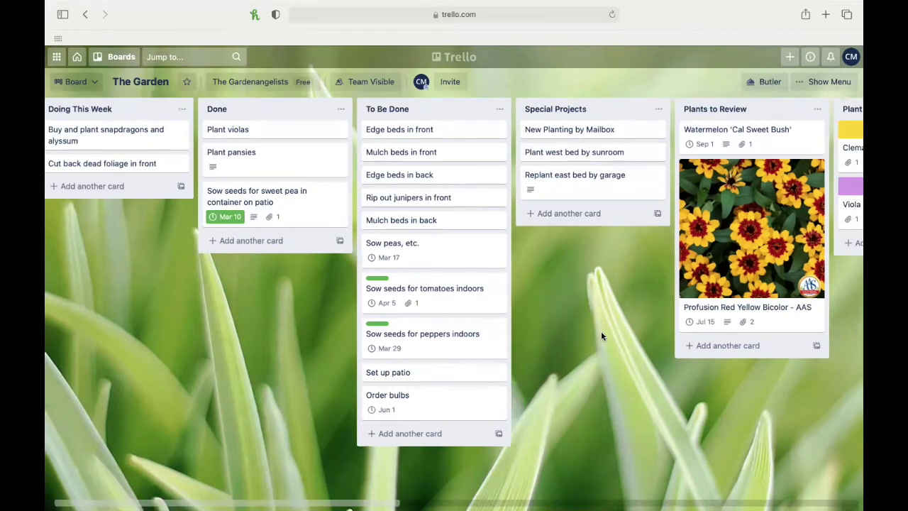
scroll(601, 330, "right", 1)
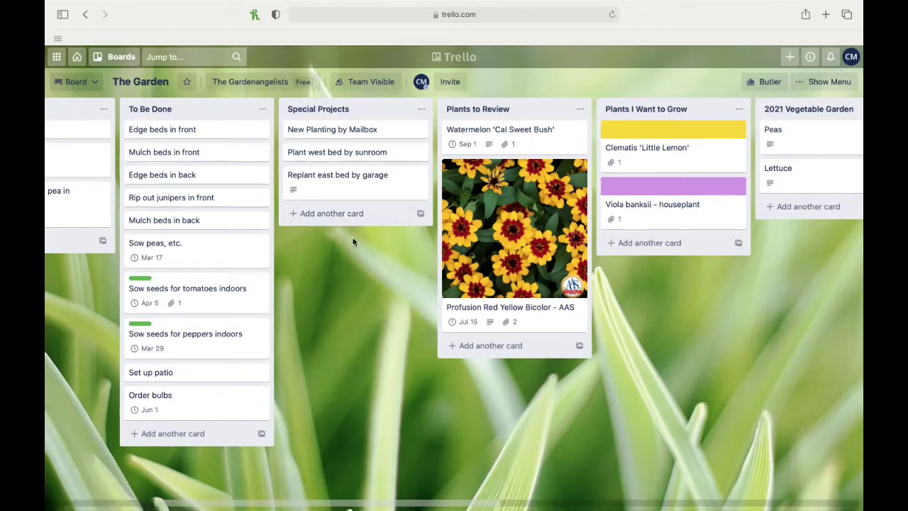
scroll(353, 242, "right", 3)
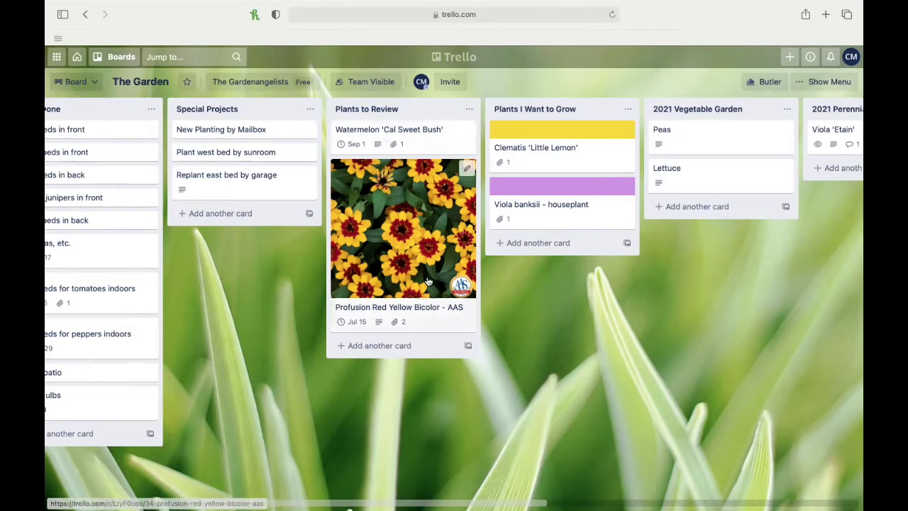
left_click(421, 137)
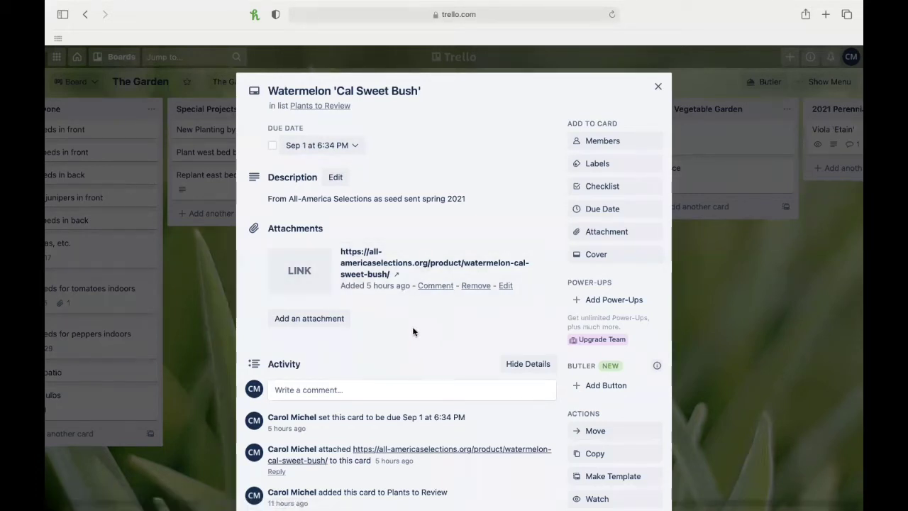
left_click(658, 87)
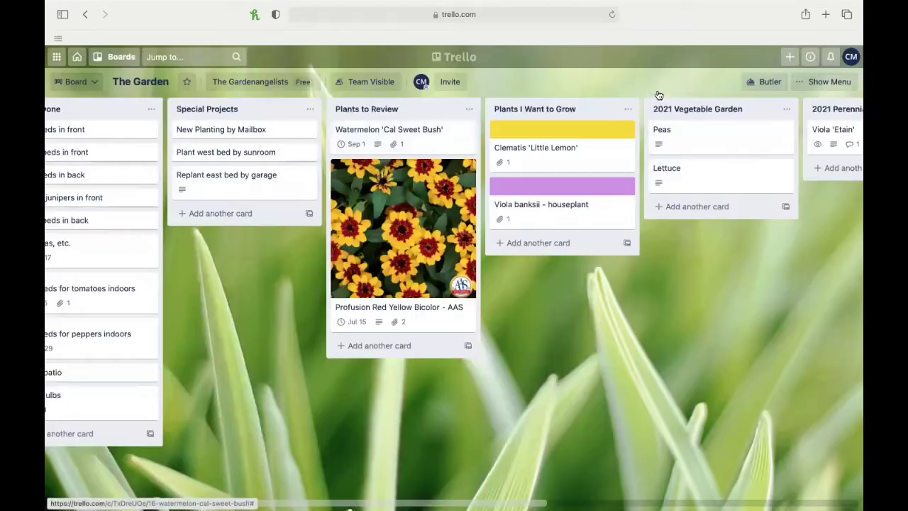
left_click(403, 314)
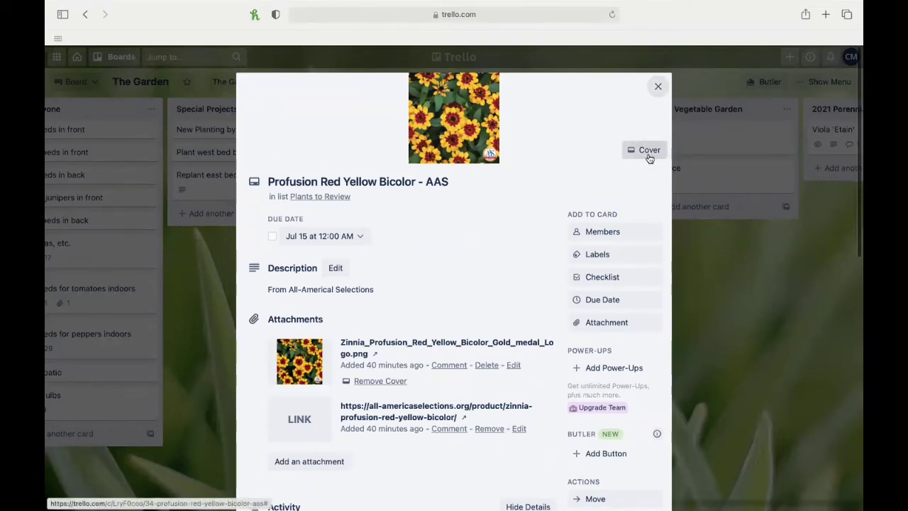
left_click(658, 87)
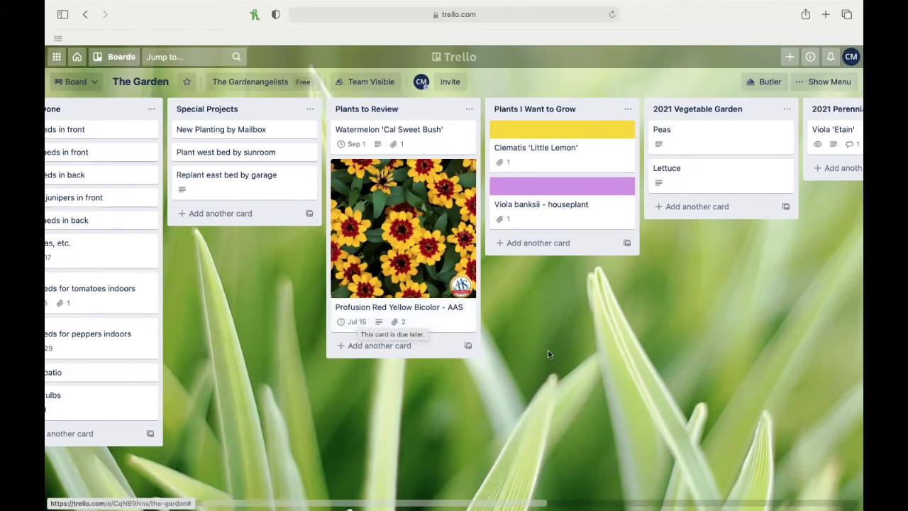
scroll(578, 347, "right", 3)
scroll(578, 346, "right", 3)
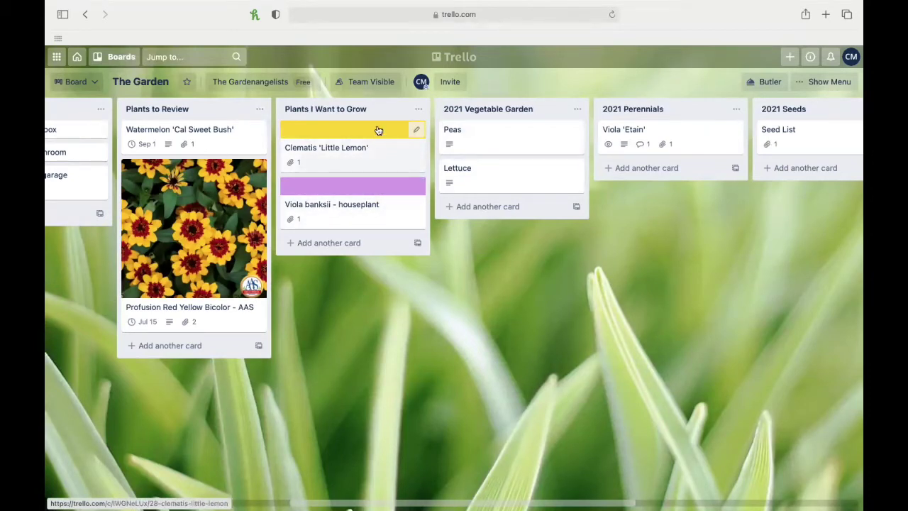
left_click(368, 149)
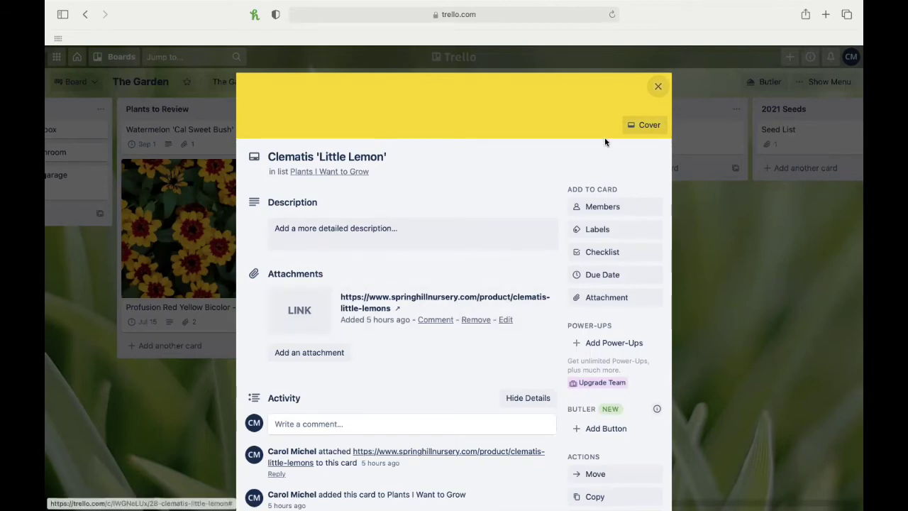
left_click(659, 87)
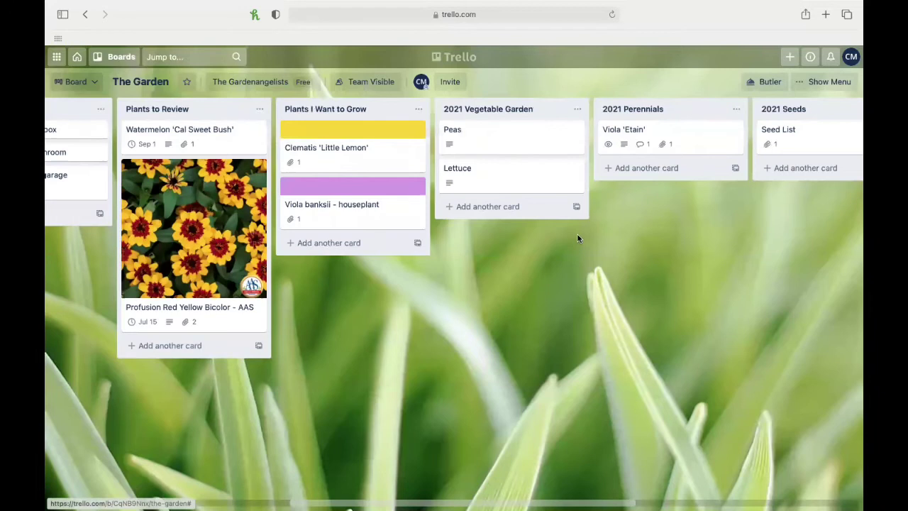
- Scroll the board right toward the 2021 Seeds, 2021 Annuals and Bulbs to Order lists
scroll(627, 257, "right", 6)
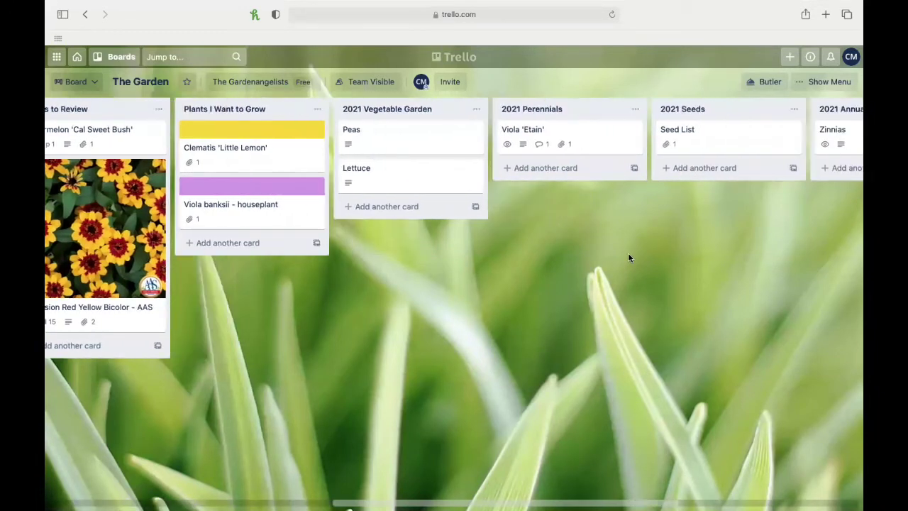
scroll(627, 257, "left", 1)
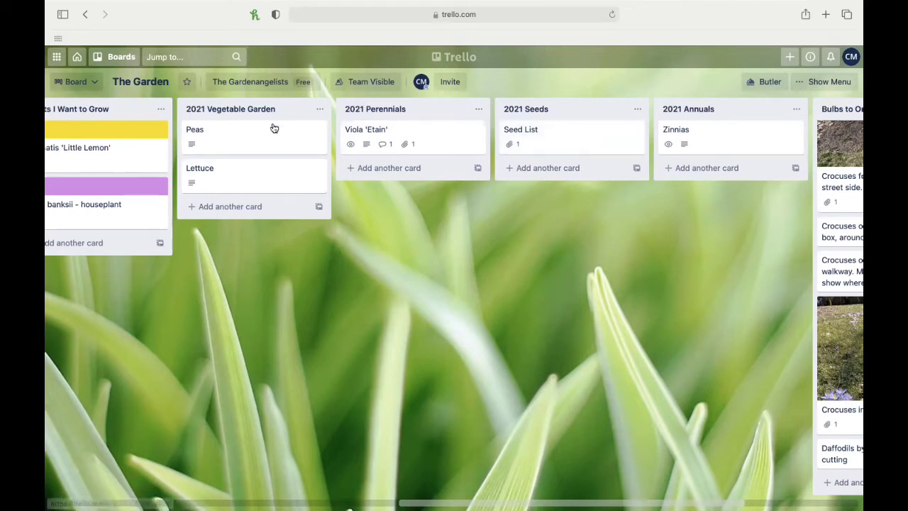
left_click(565, 131)
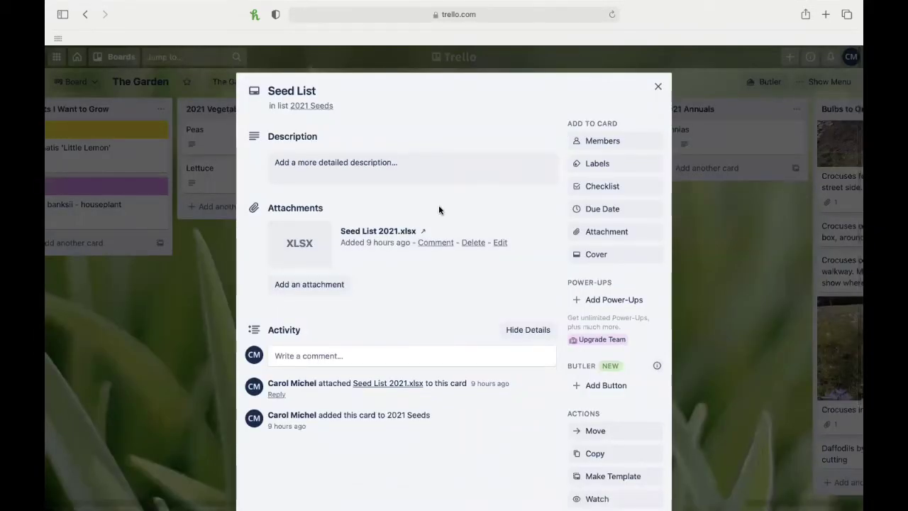
left_click(340, 285)
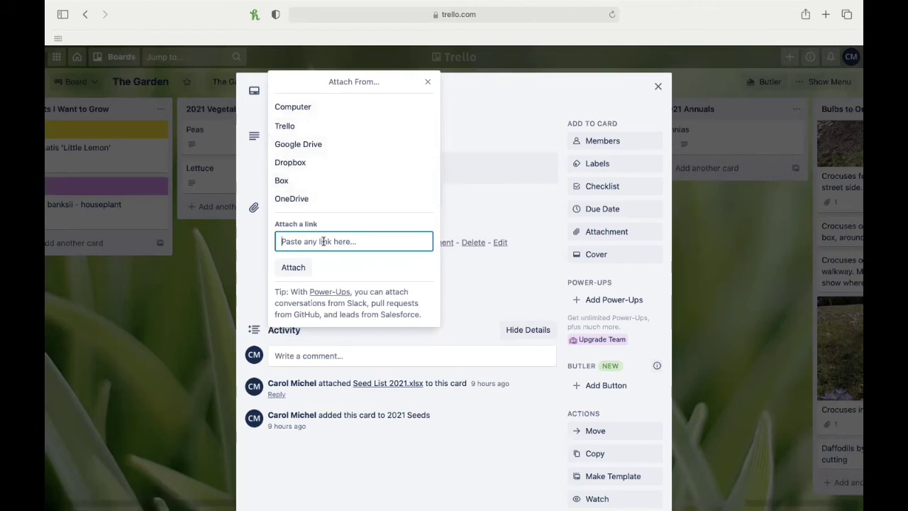
left_click(428, 85)
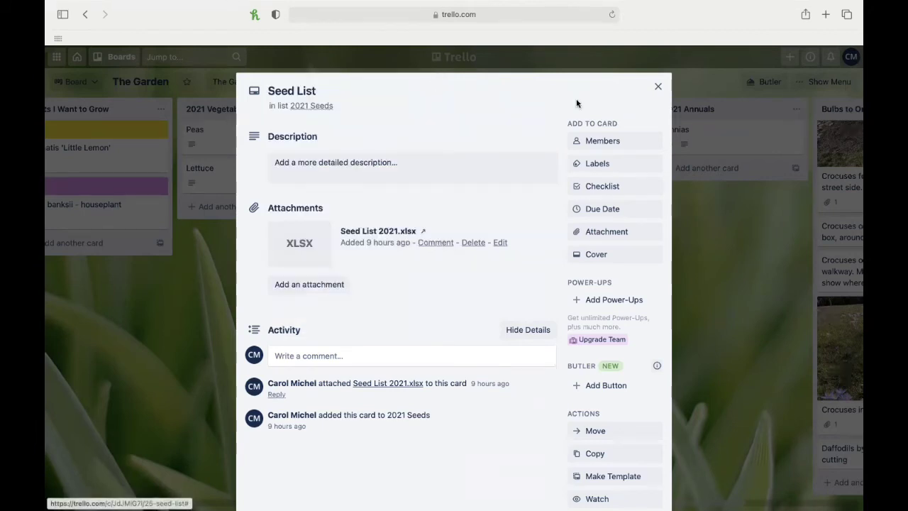
left_click(658, 88)
scroll(727, 249, "right", 1)
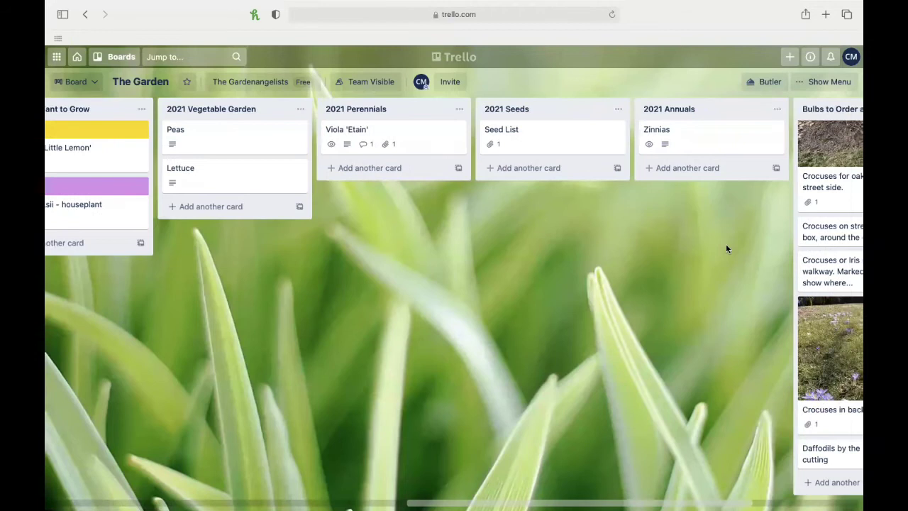
scroll(725, 243, "right", 7)
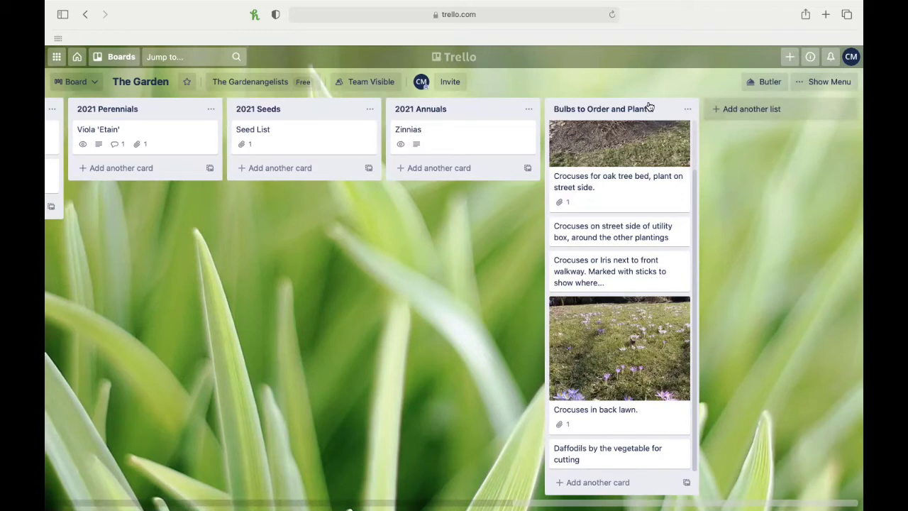
left_click(633, 188)
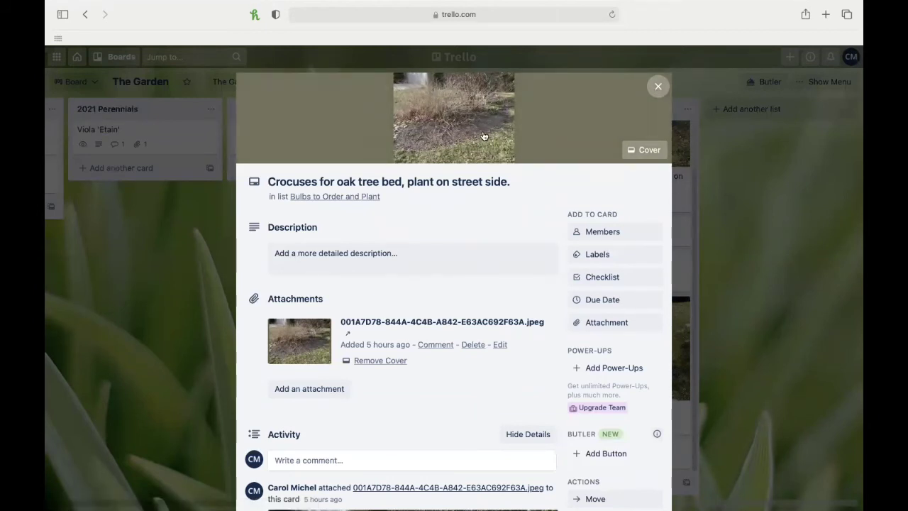
left_click(657, 86)
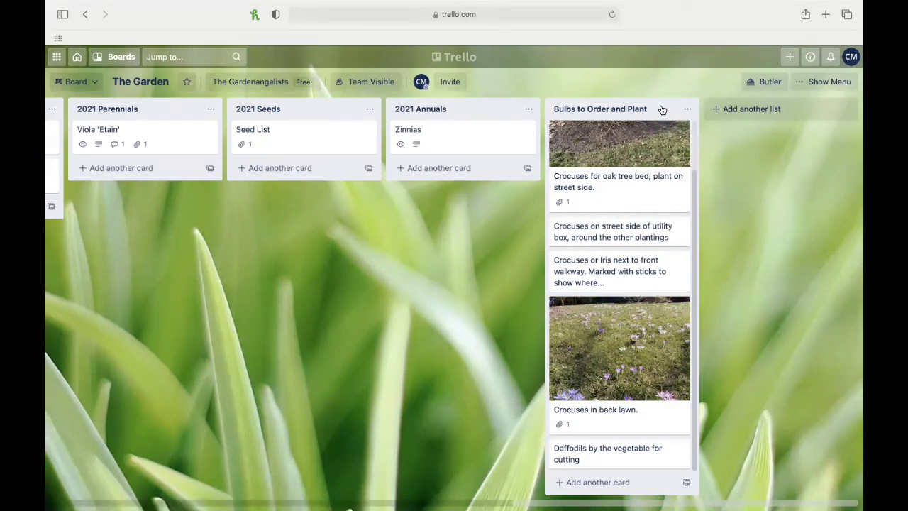
left_click(686, 109)
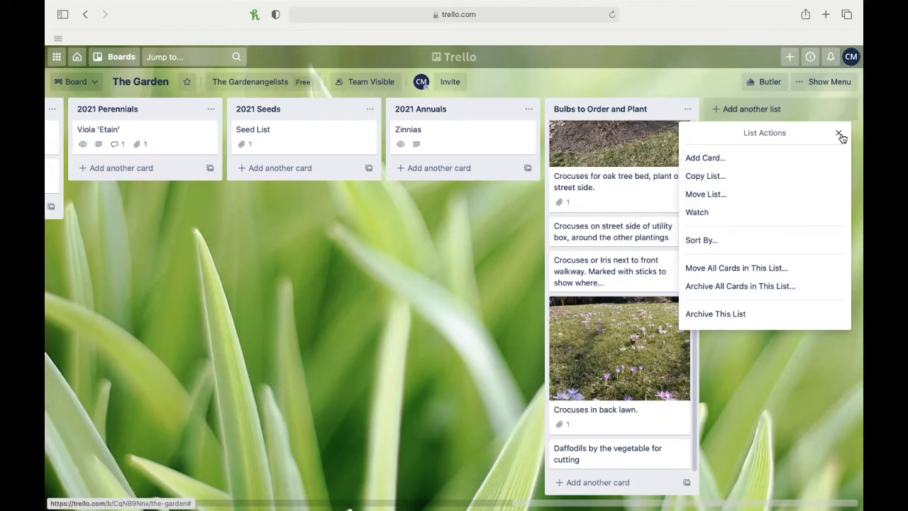
left_click(743, 196)
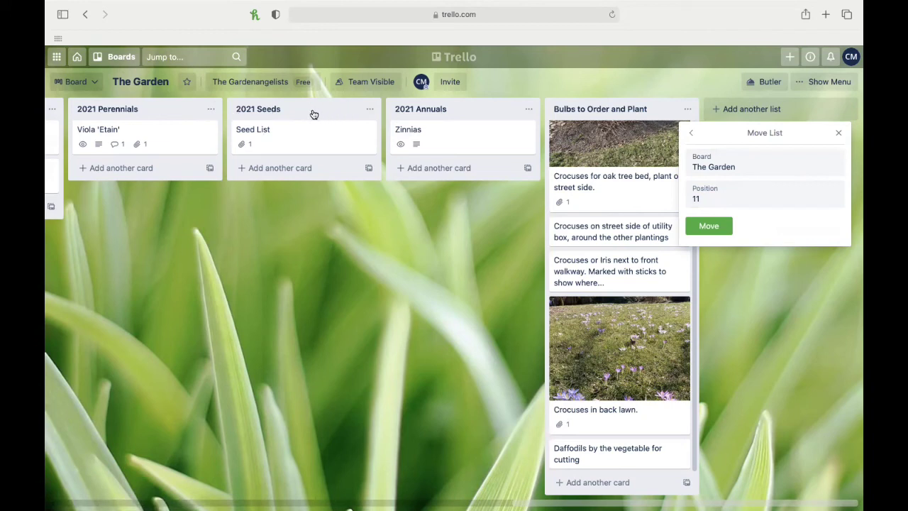
left_click(839, 134)
- Scroll across all lists and back left to Doing This Week and Done
scroll(775, 244, "left", 15)
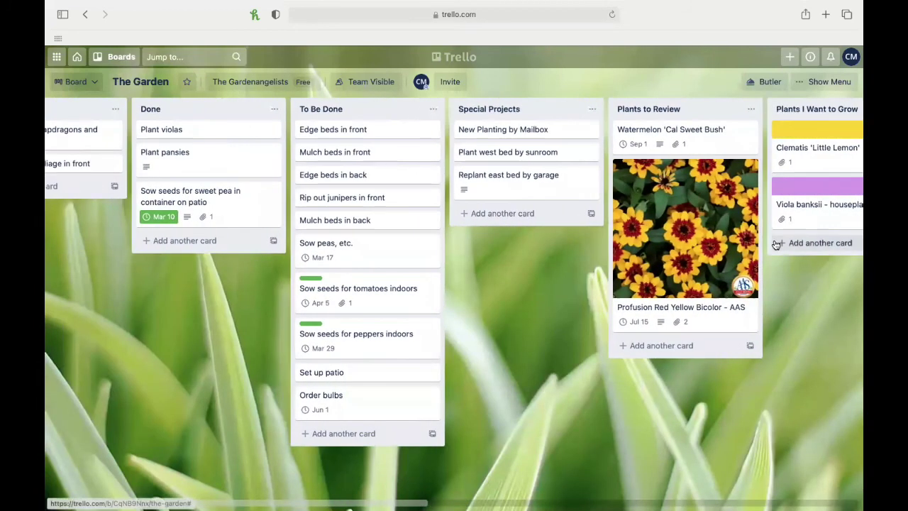
scroll(775, 244, "left", 2)
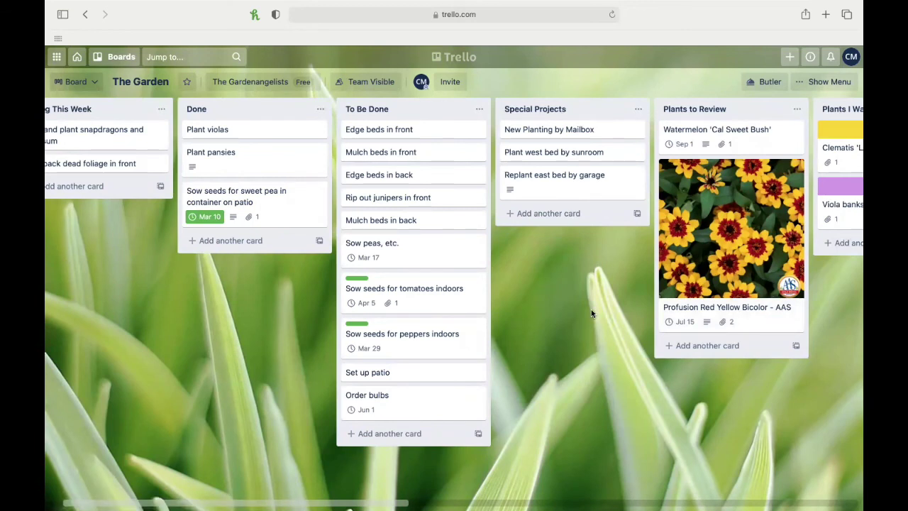
scroll(593, 315, "right", 3)
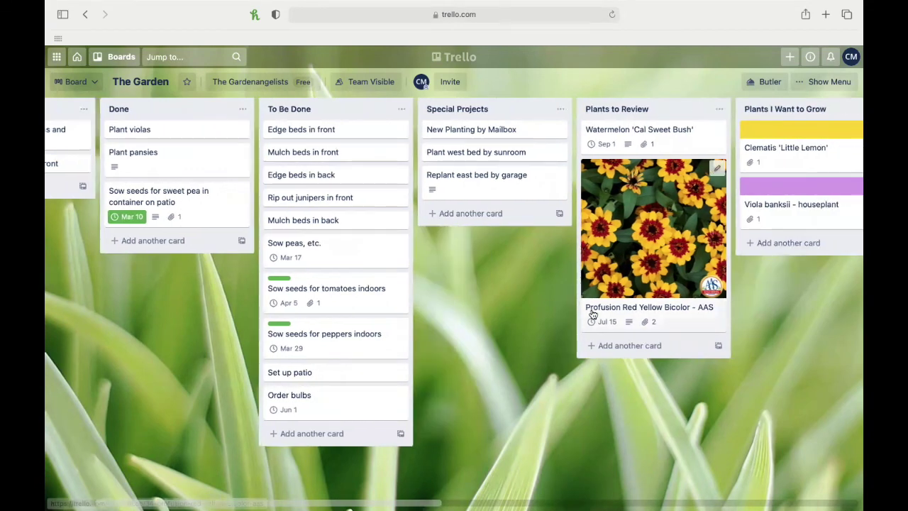
scroll(593, 314, "right", 7)
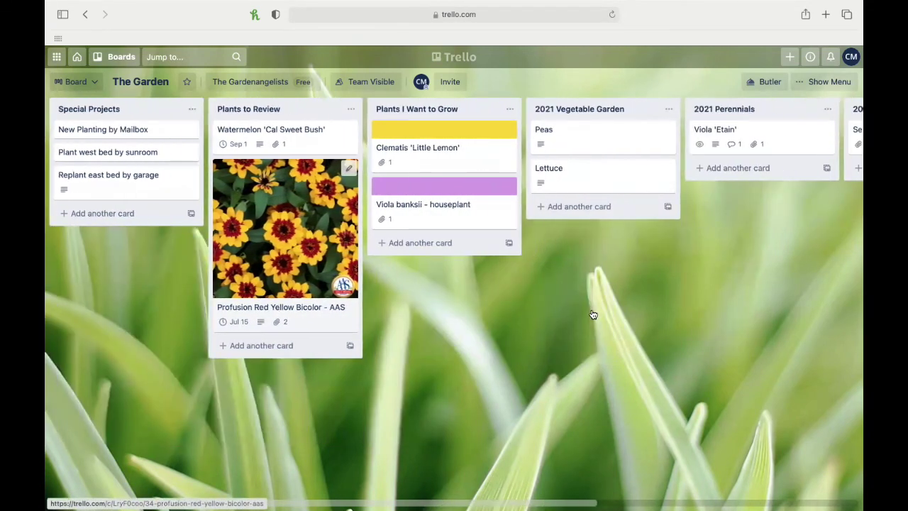
scroll(593, 314, "right", 5)
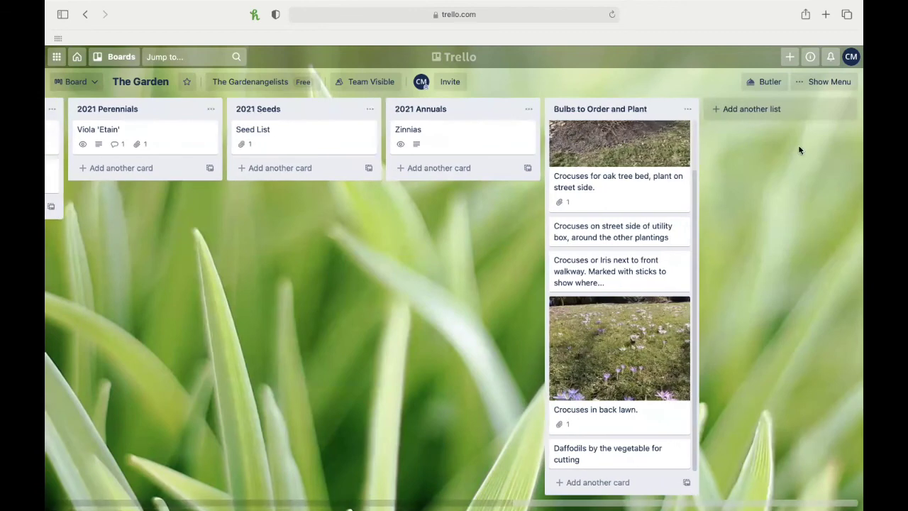
scroll(784, 162, "left", 15)
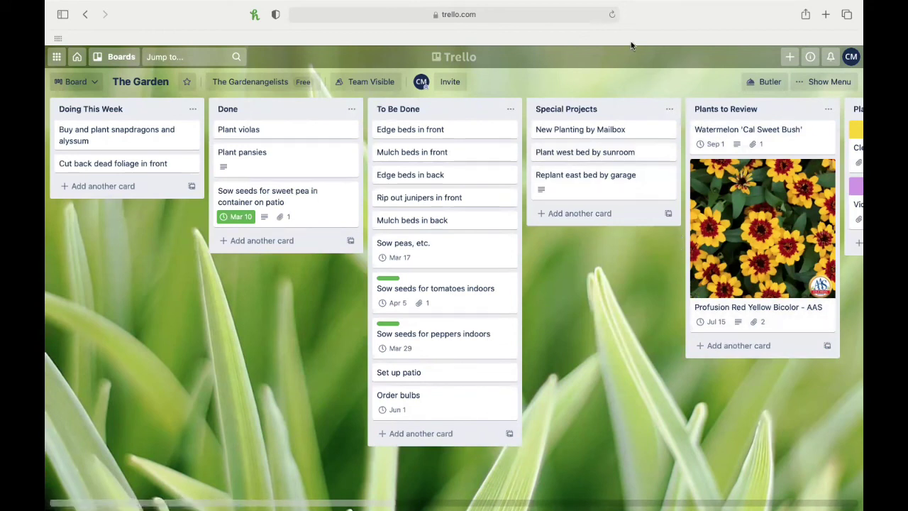
mouse_move(592, 6)
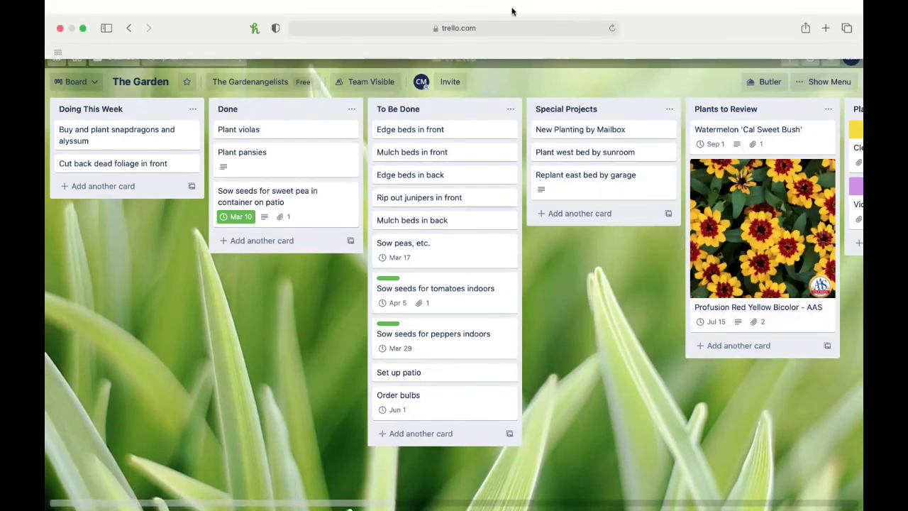